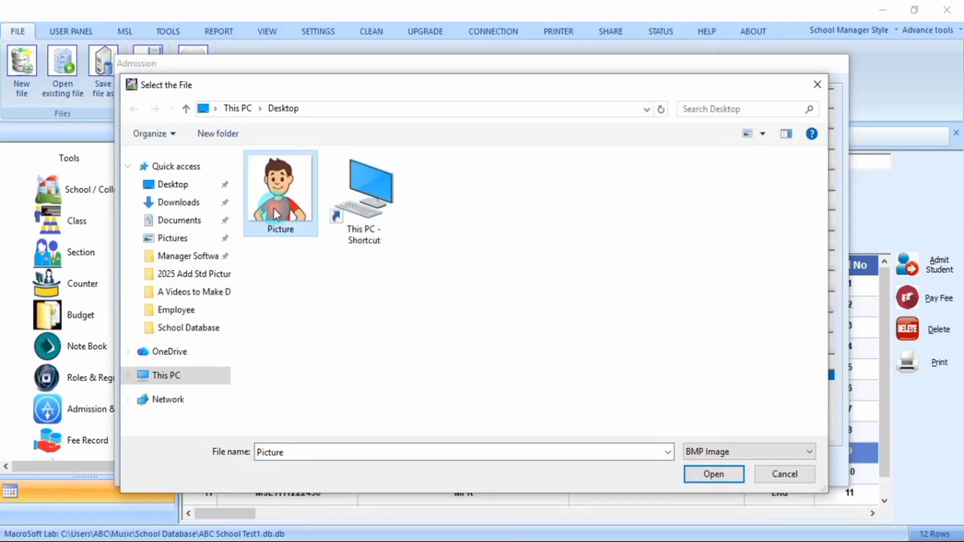
# Load the Picture file from the desktop as the student's photo in the Admission form and in the Pay Fee form
pyautogui.click(718, 475)
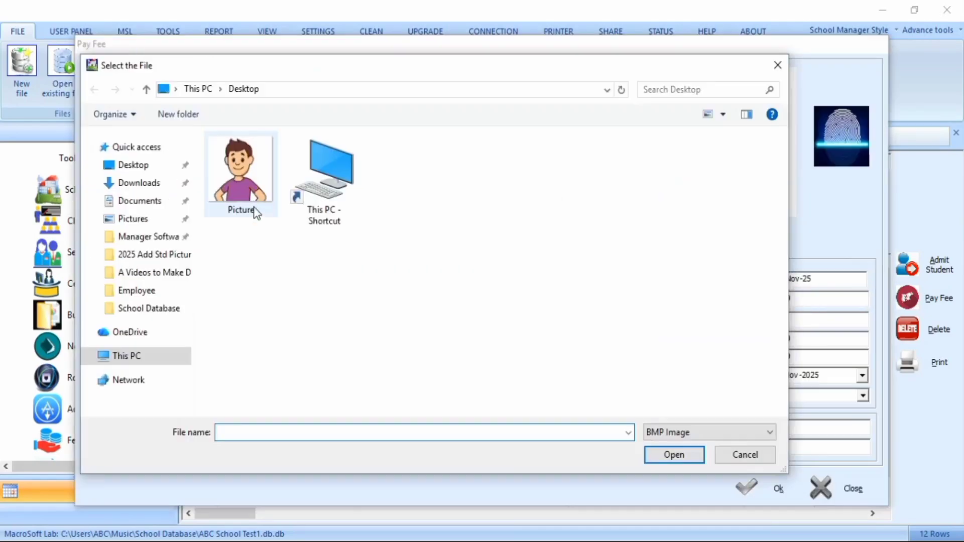
pyautogui.click(259, 210)
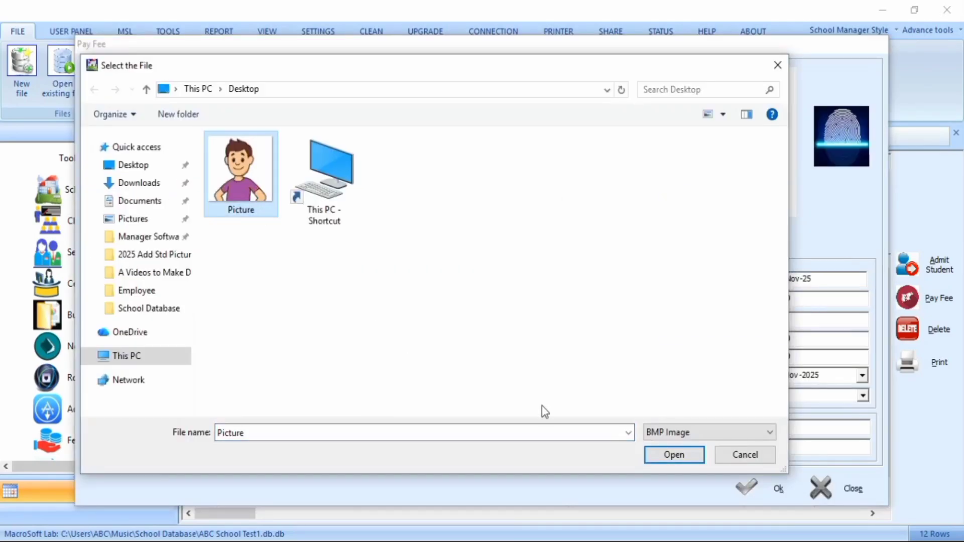
pyautogui.click(674, 457)
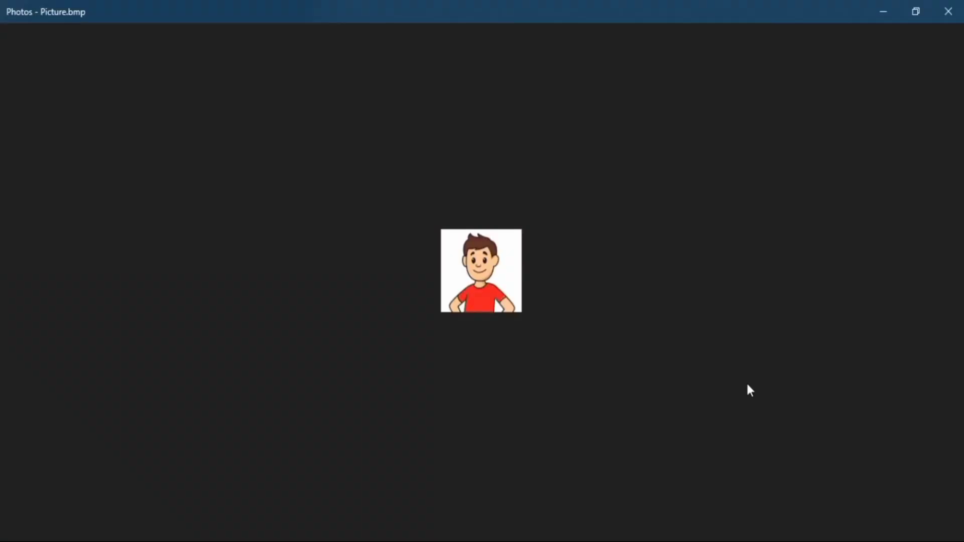
# View the student picture enlarged in Photos and check the file properties of Picture on the desktop
pyautogui.scroll(8, 749, 384)
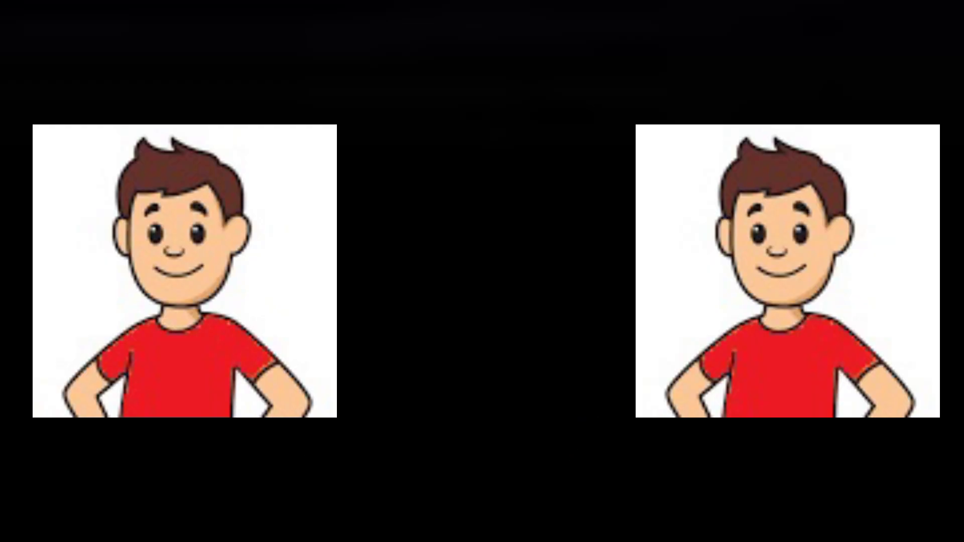
pyautogui.rightClick(232, 193)
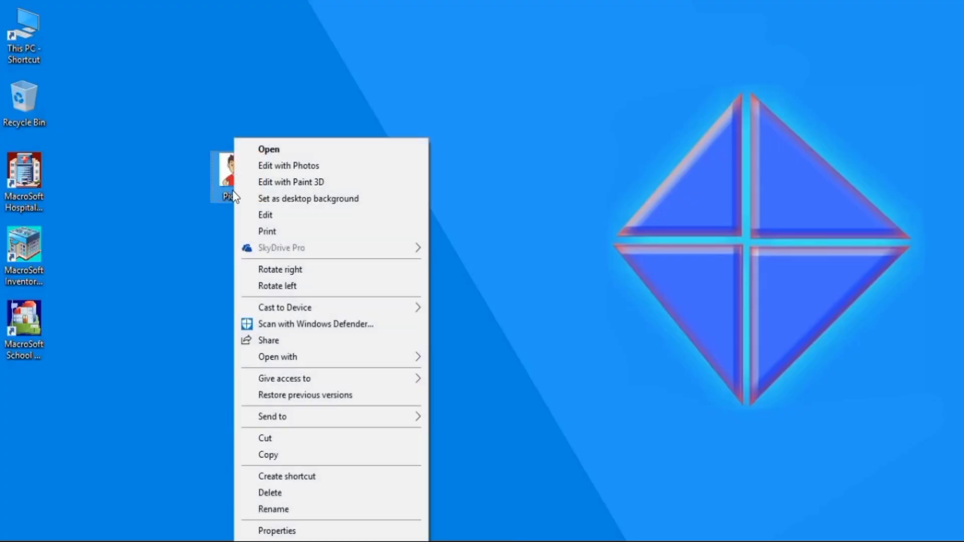
pyautogui.click(302, 532)
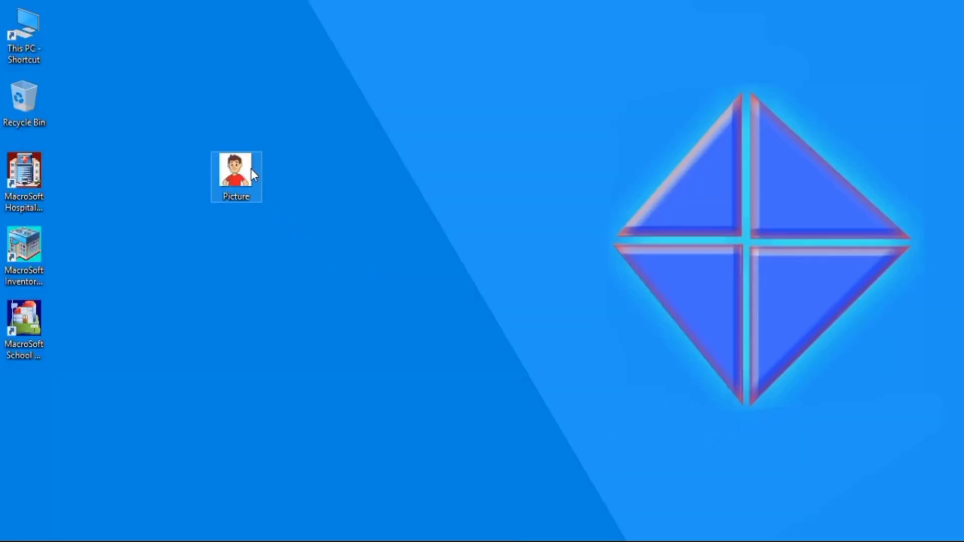
# Open the desktop's Picture file in Paint
pyautogui.rightClick(252, 170)
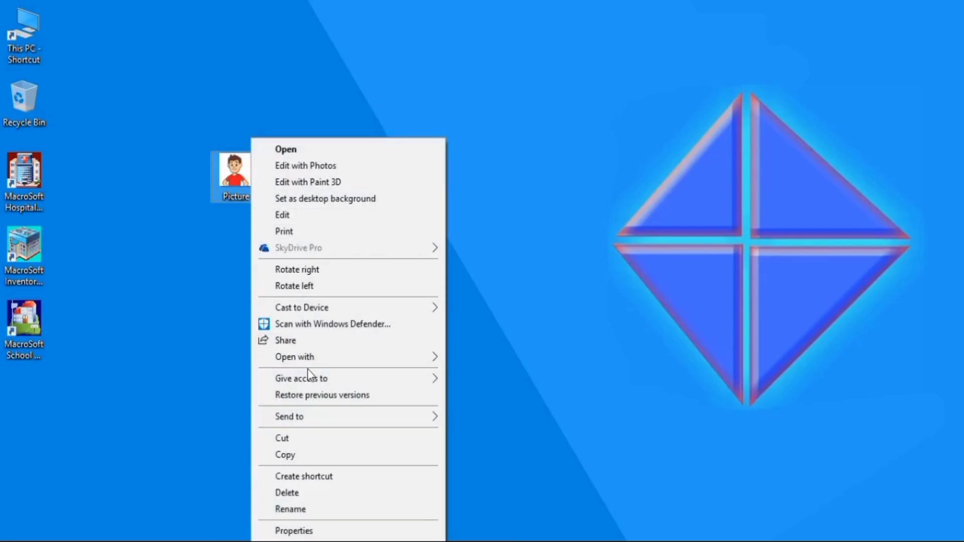
pyautogui.moveTo(312, 361)
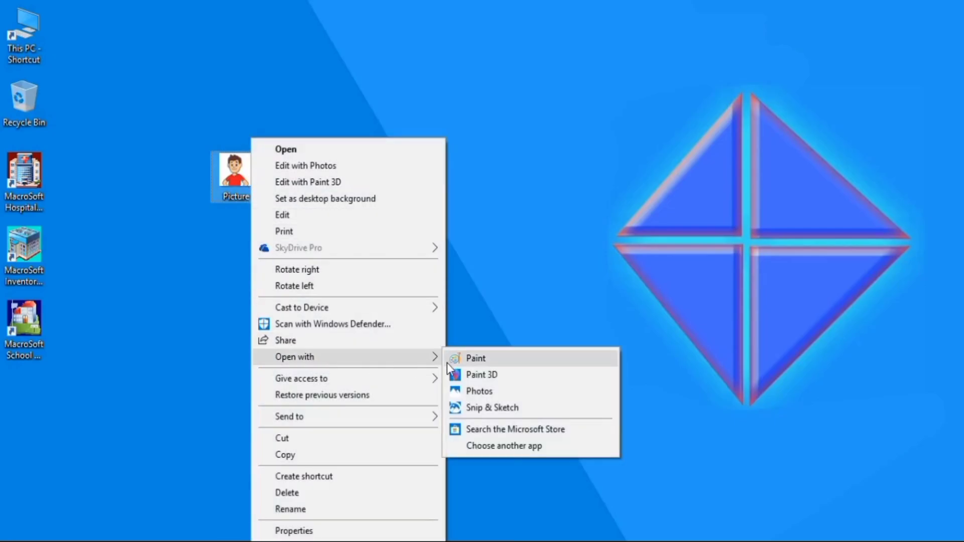
pyautogui.click(492, 365)
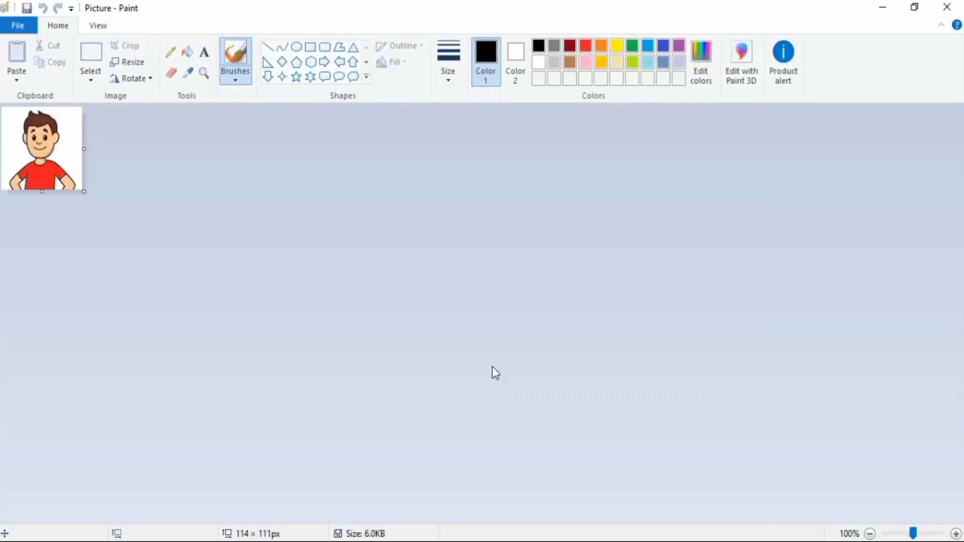
# Save the image to the desktop as a 24-bit Bitmap named Picture and check the new file's properties
pyautogui.click(19, 27)
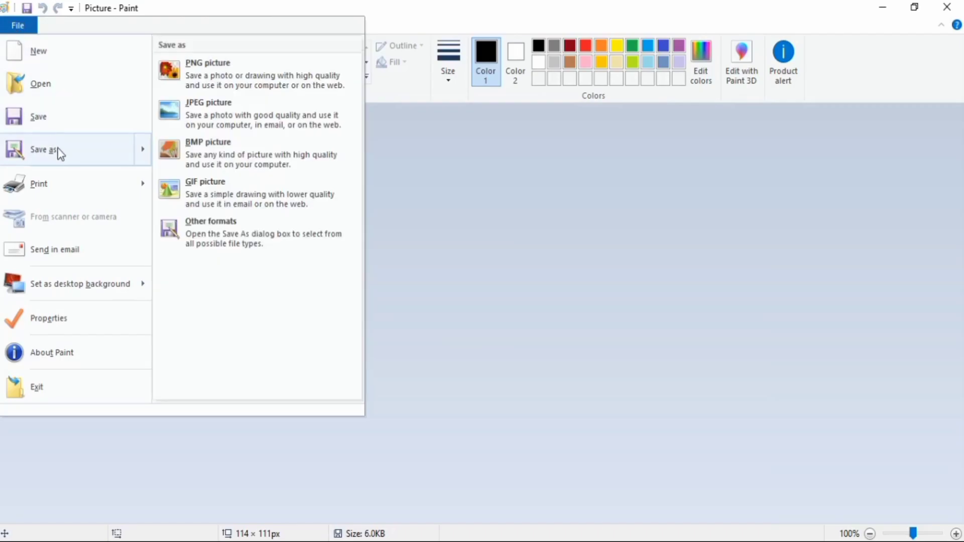
pyautogui.click(59, 152)
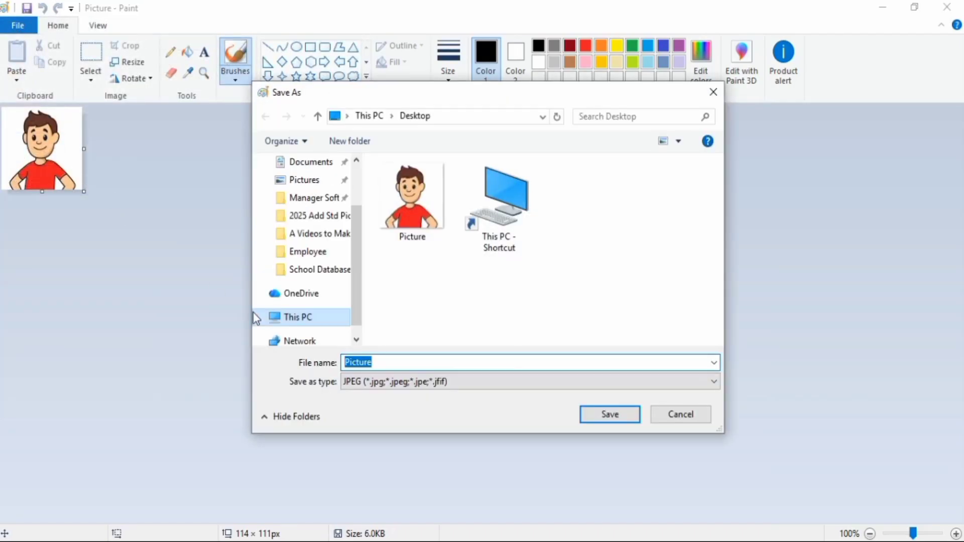
pyautogui.click(422, 383)
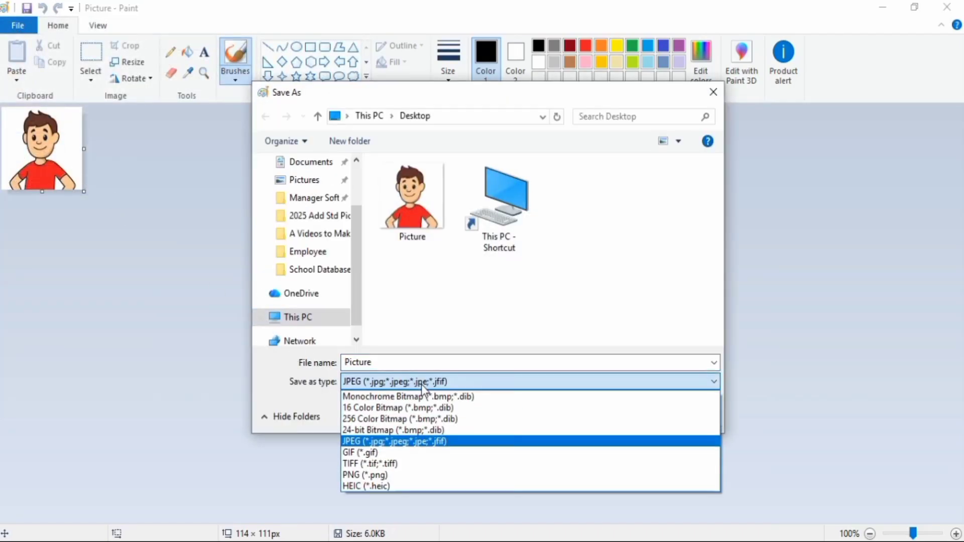
pyautogui.click(401, 431)
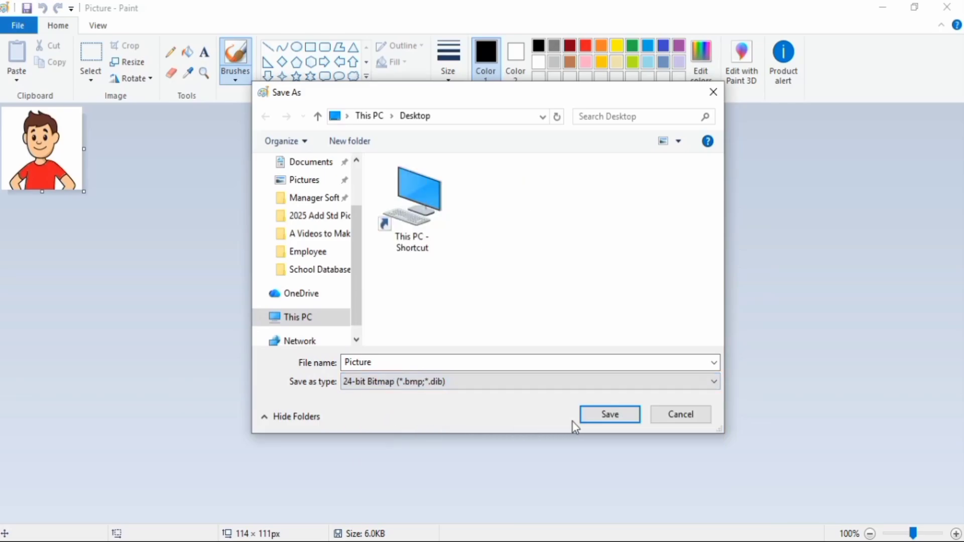
pyautogui.click(610, 414)
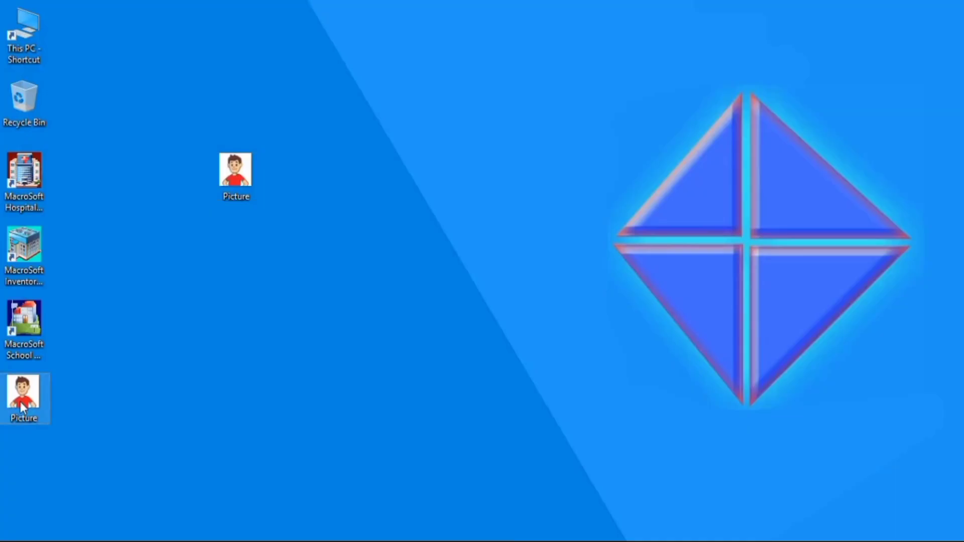
pyautogui.rightClick(16, 397)
pyautogui.click(140, 532)
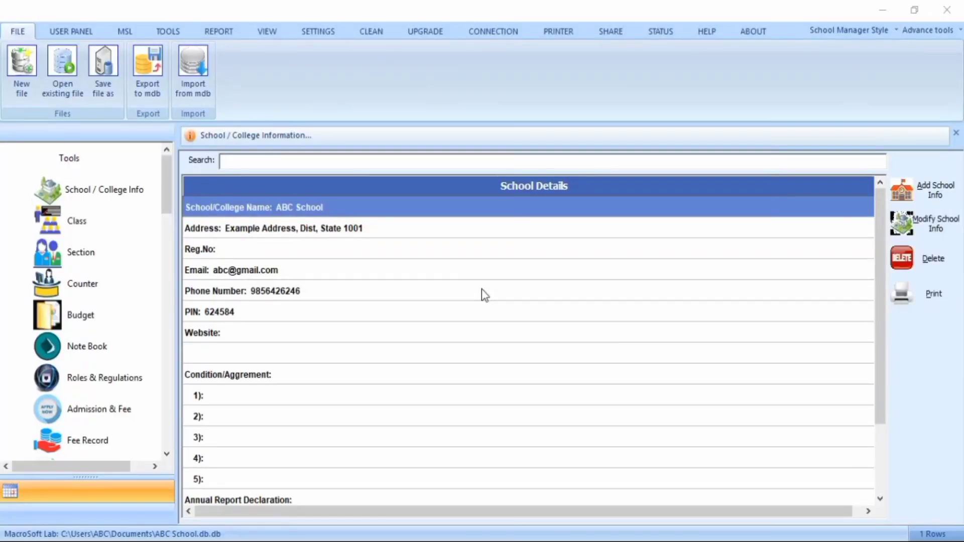
# Switch to School Manager and fill in a new admission with the student's personal details, English medium, class LKG, section A, admission date 10-Apr-2026 and bonus 10%
pyautogui.click(63, 417)
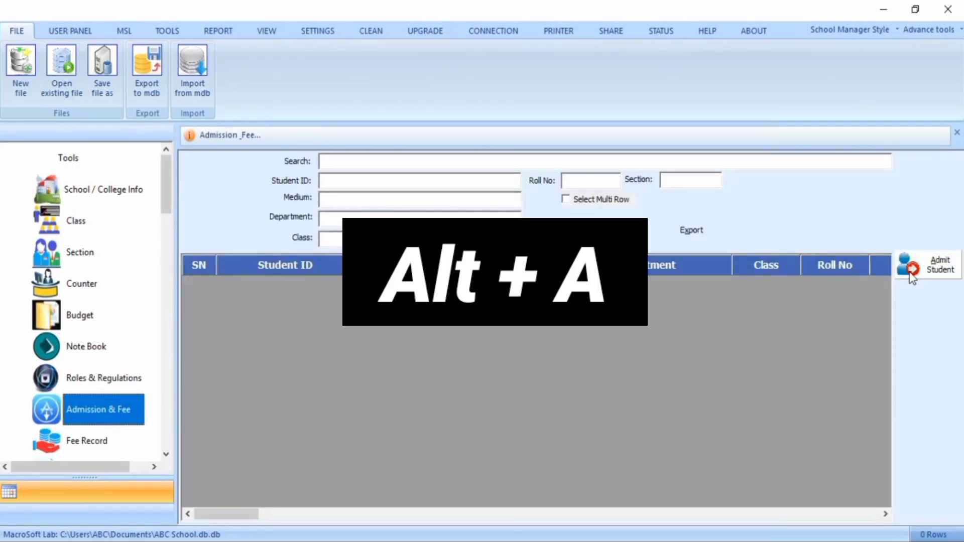
pyautogui.hotkey('alt', 'a')
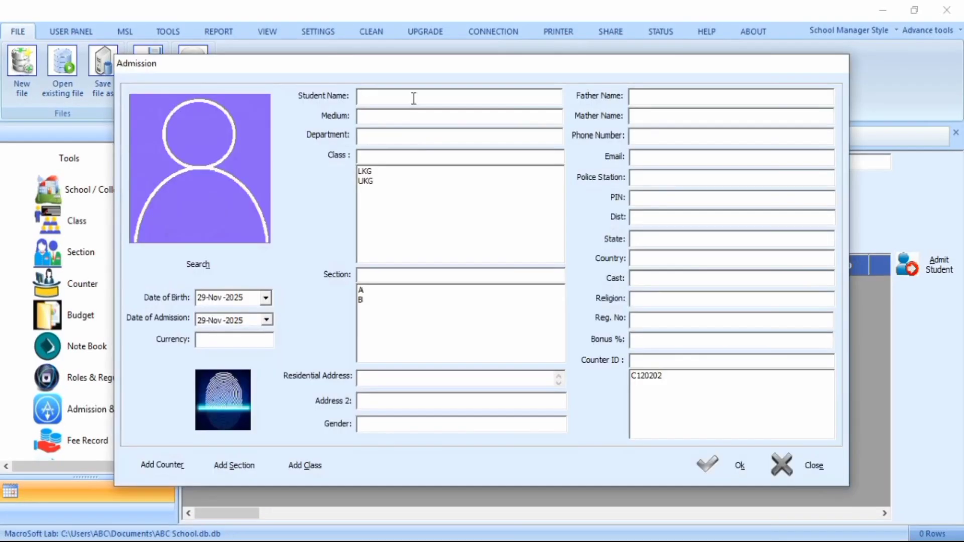
pyautogui.write('Mr A')
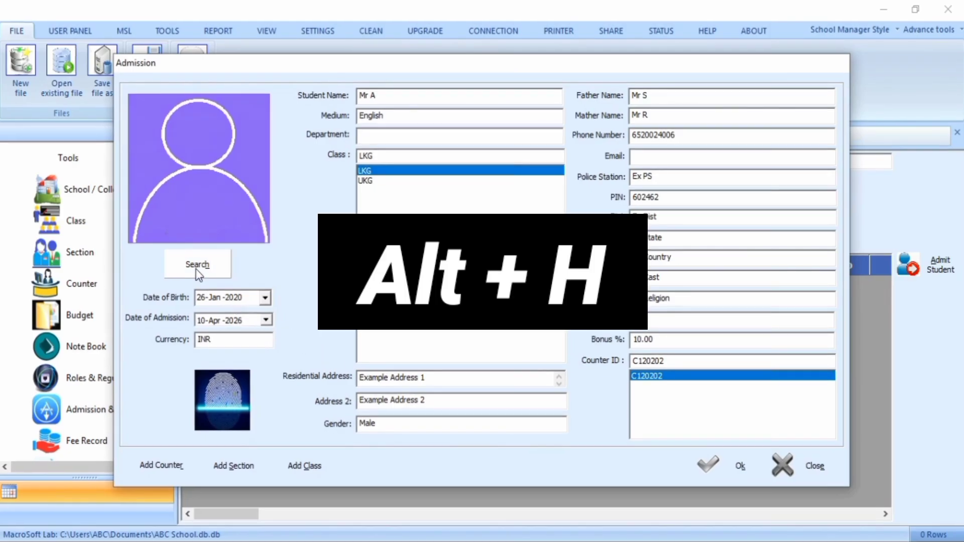
# Load the Picture bitmap from the desktop as the student's photo, save the admission and look through the new record
pyautogui.hotkey('alt', 'h')
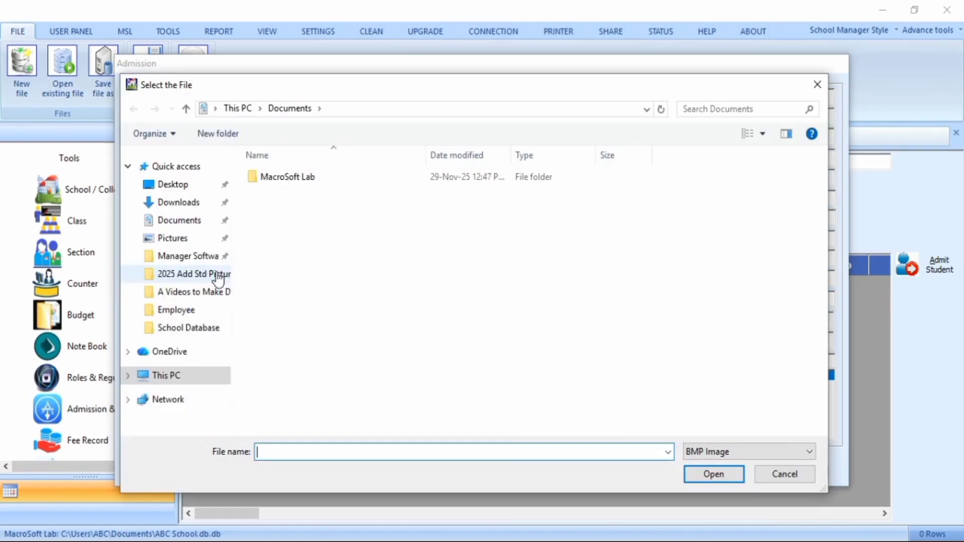
pyautogui.click(194, 188)
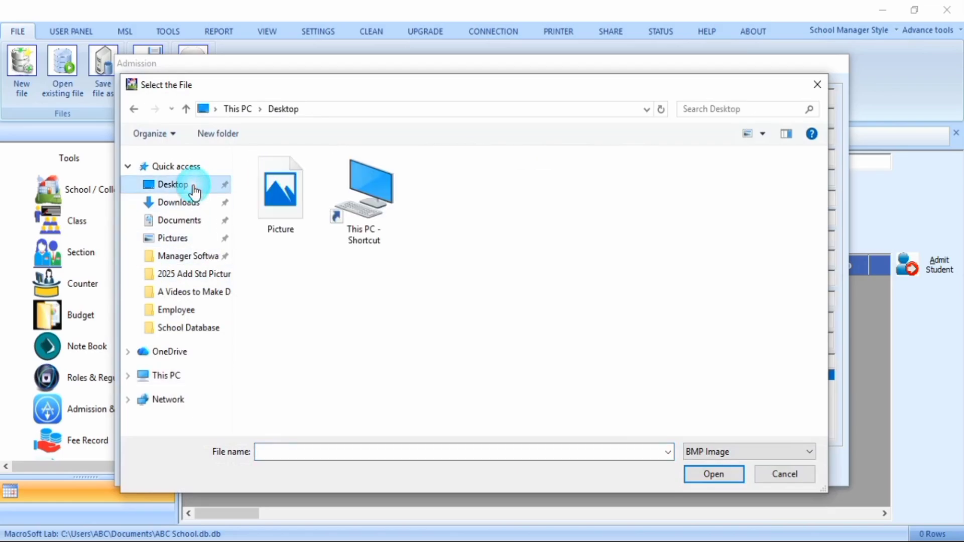
pyautogui.click(286, 206)
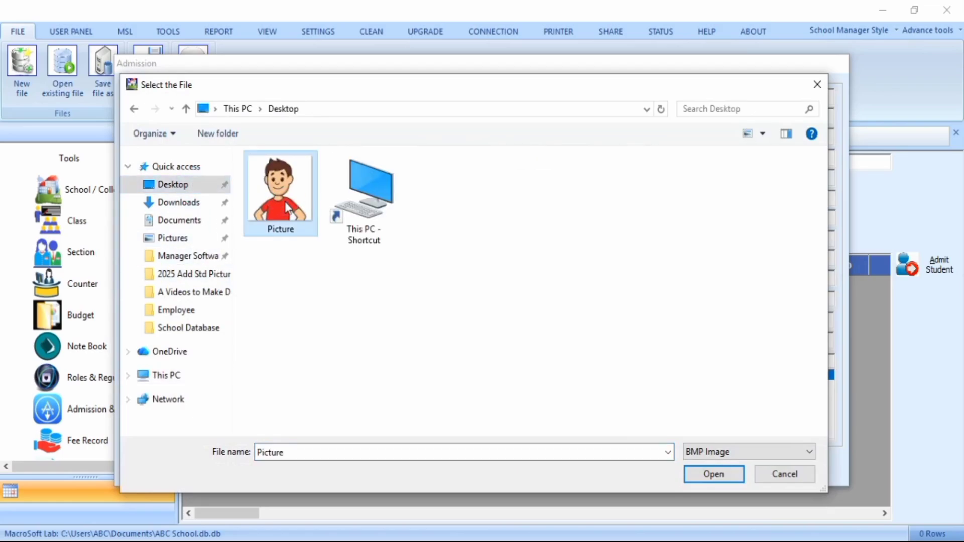
pyautogui.click(704, 475)
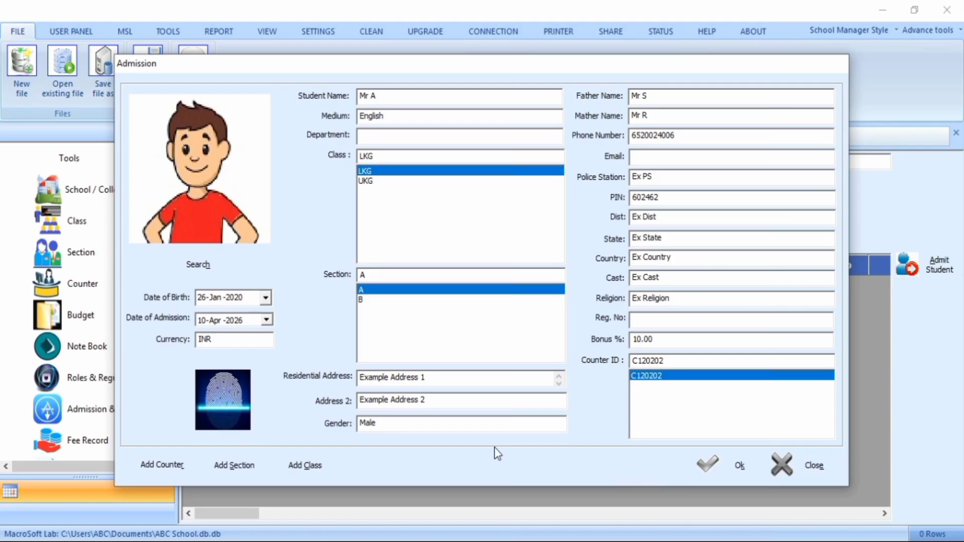
pyautogui.click(725, 474)
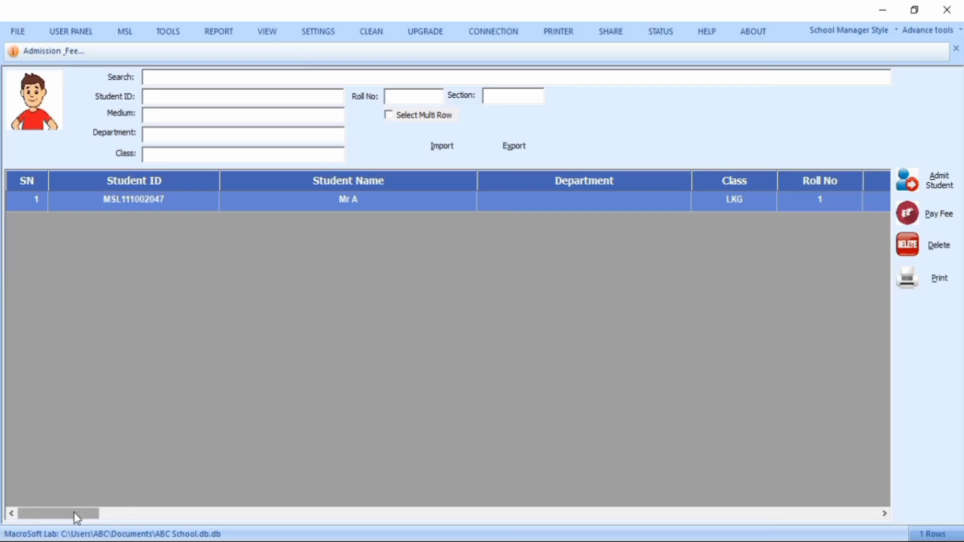
pyautogui.moveTo(75, 514); pyautogui.dragTo(830, 494)
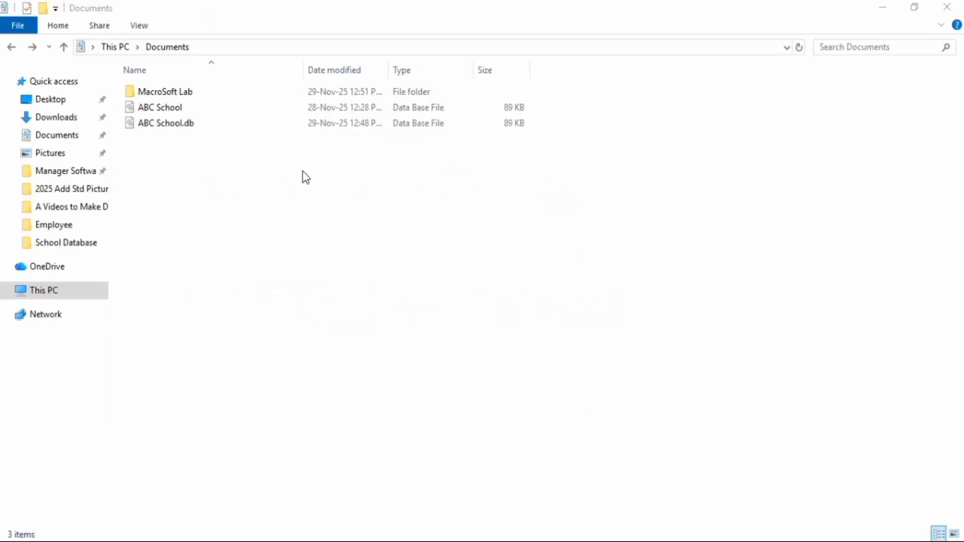
# Switch to File Explorer and open the Students folder inside MacroSoft Lab in Documents to examine the stored photo
pyautogui.doubleClick(200, 94)
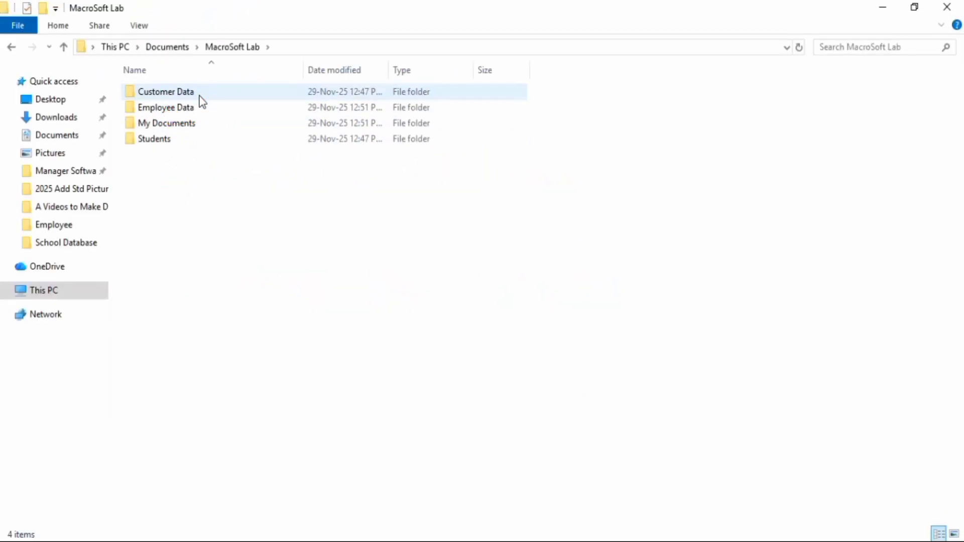
pyautogui.click(195, 143)
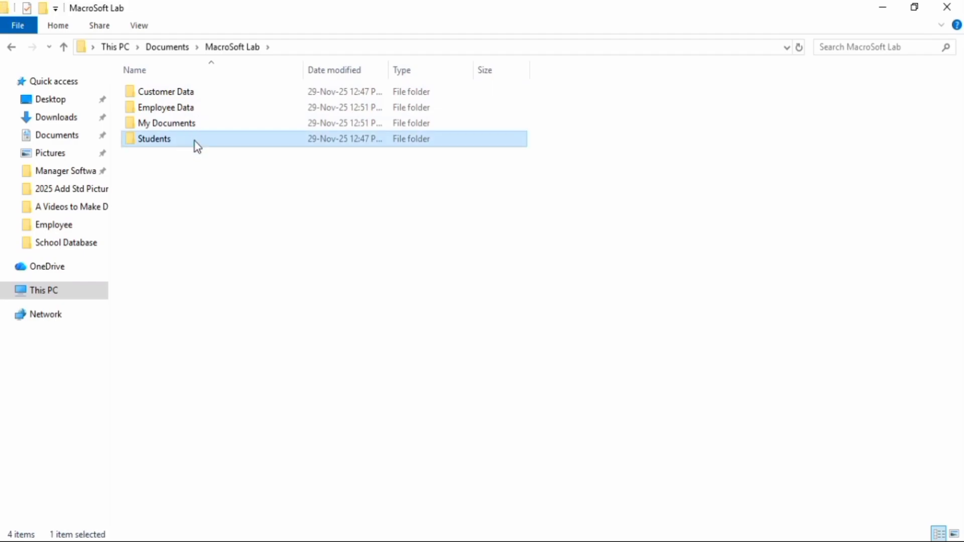
pyautogui.doubleClick(197, 144)
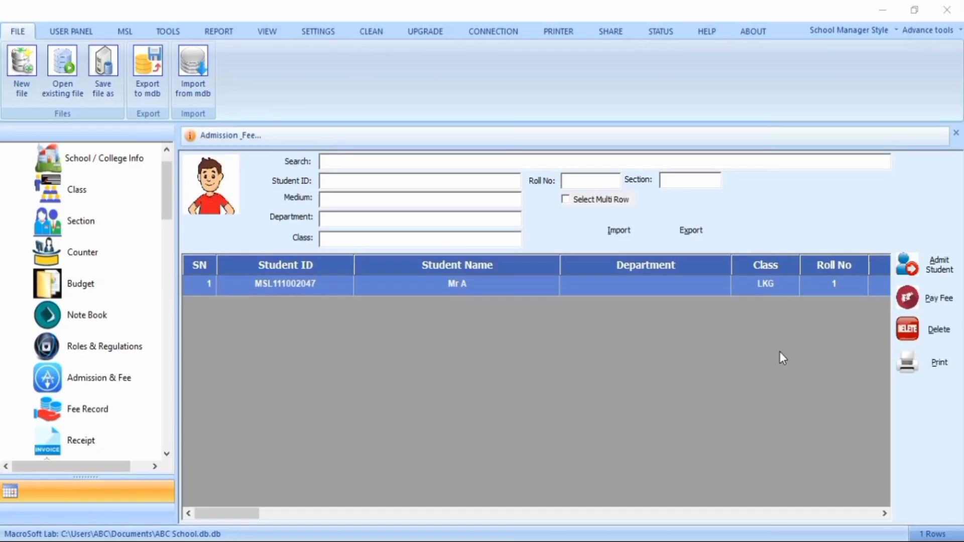
# Switch back to School Manager and delete the selected student's admission record
pyautogui.click(939, 330)
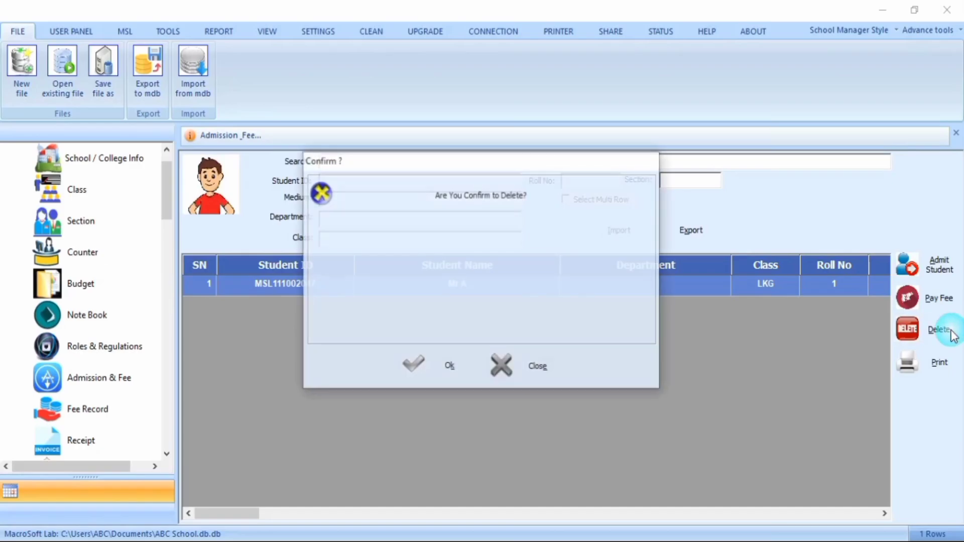
pyautogui.click(449, 367)
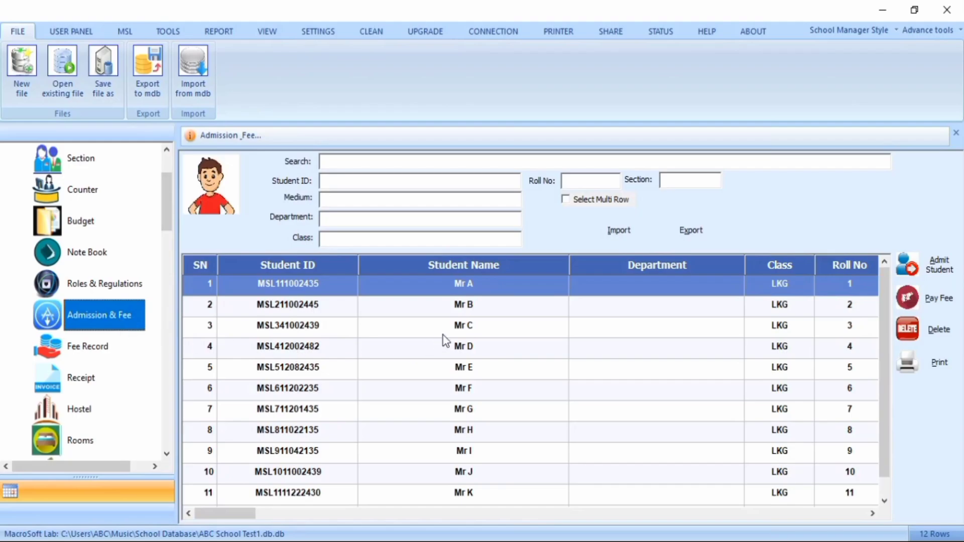
# Show the Admission & Fee records, select the student with roll number 3 and open that student's fee payment form
pyautogui.click(502, 334)
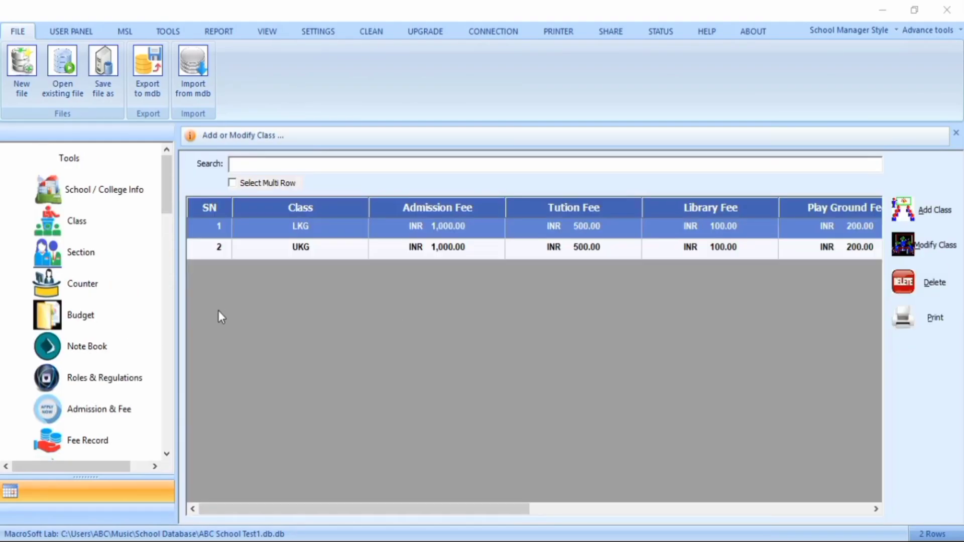
pyautogui.scroll(-3, 150, 289)
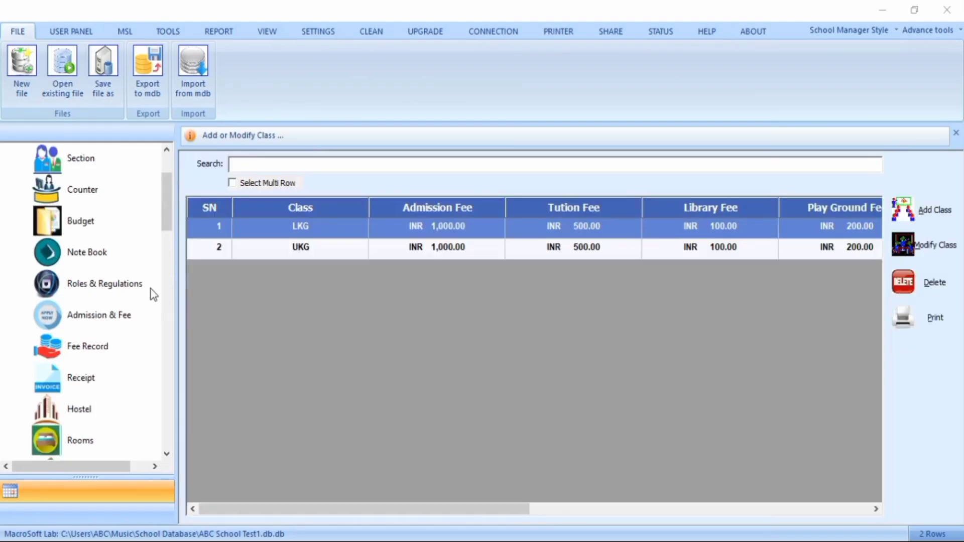
pyautogui.click(122, 326)
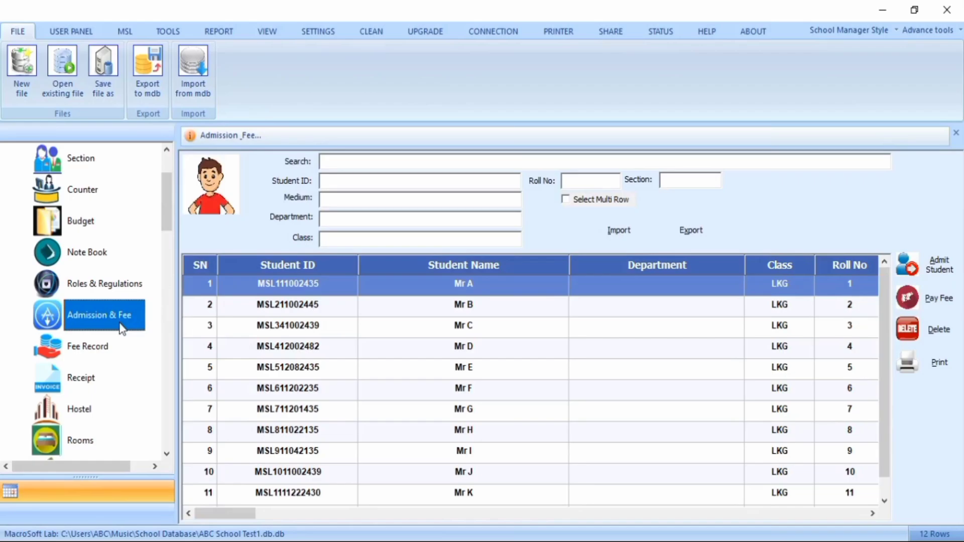
pyautogui.click(503, 332)
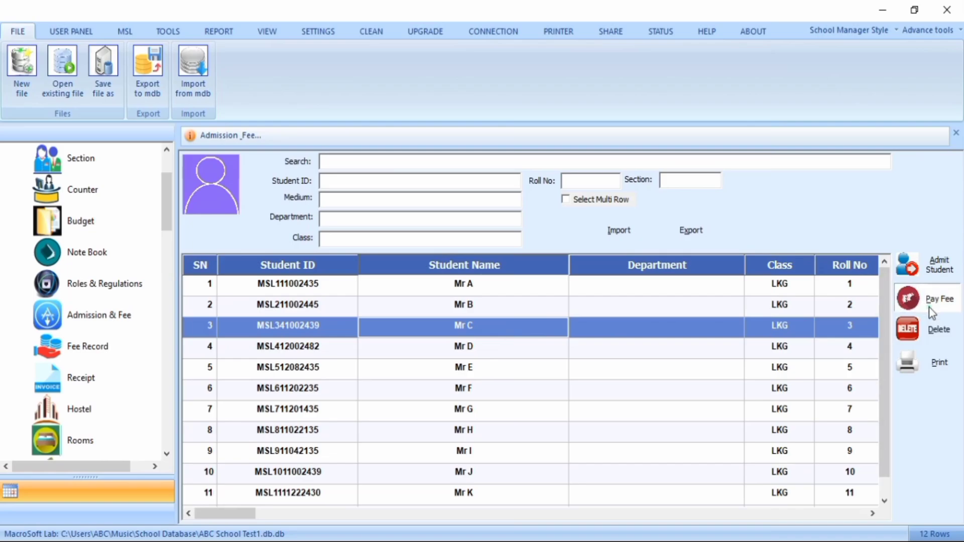
pyautogui.hotkey('alt', 'p')
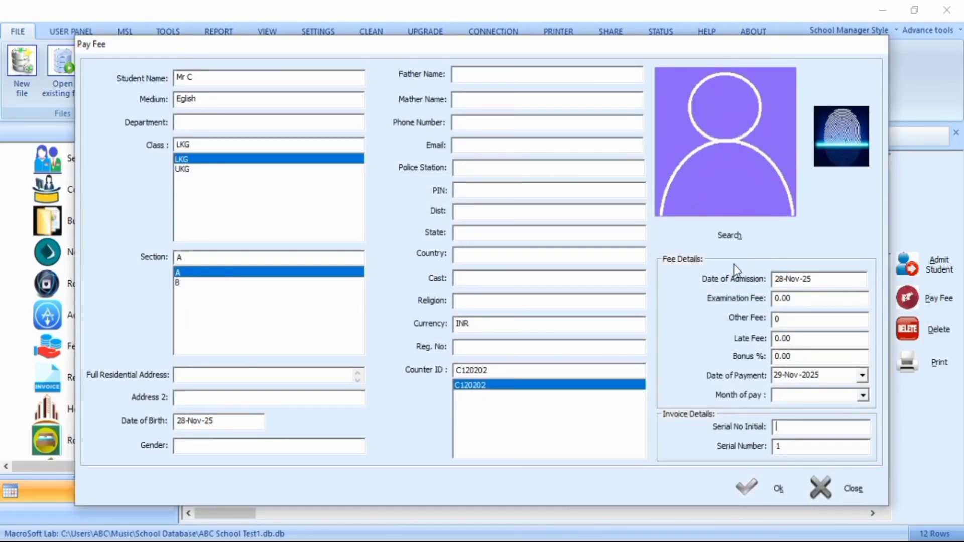
# Load the Picture bitmap from the desktop as the student's photo, close the fee payment form and reselect the roll number 3 student
pyautogui.hotkey('alt', 'h')
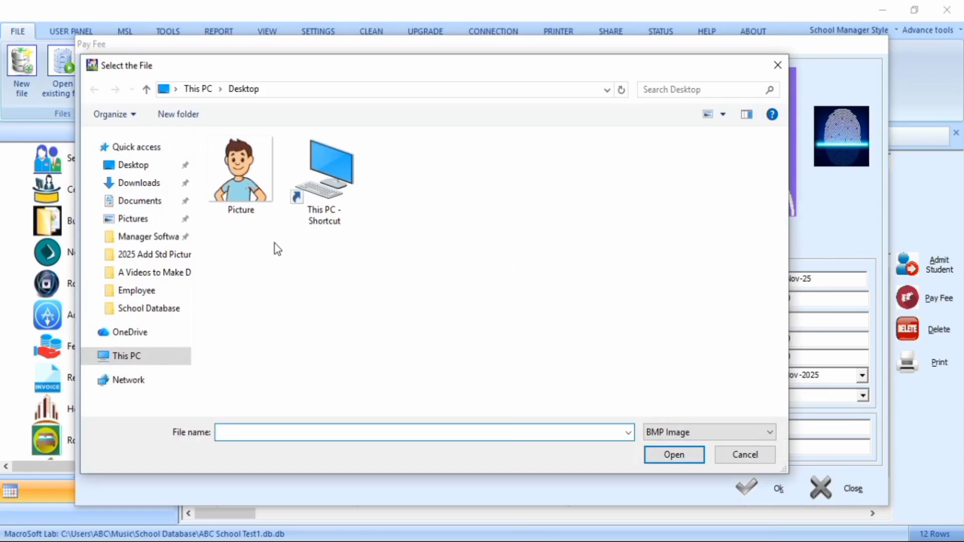
pyautogui.click(243, 211)
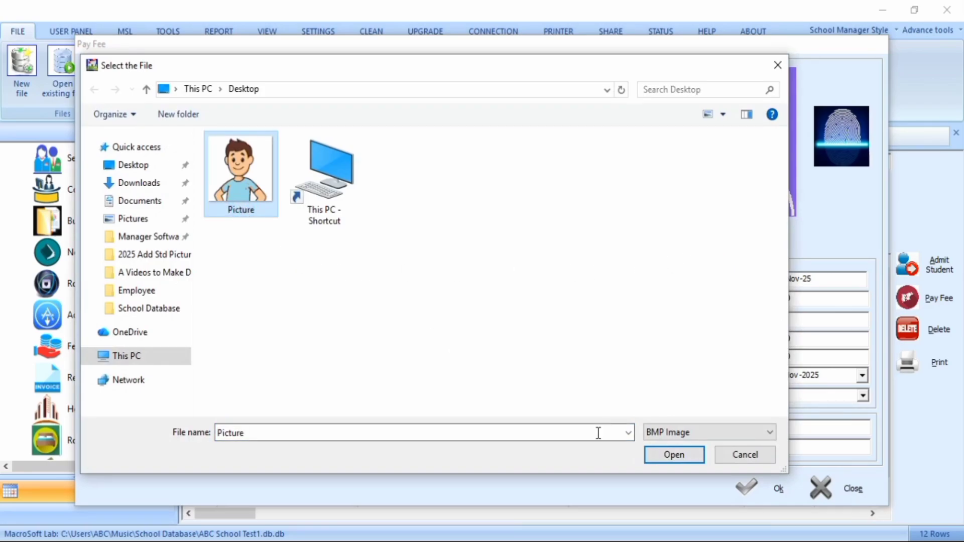
pyautogui.click(673, 455)
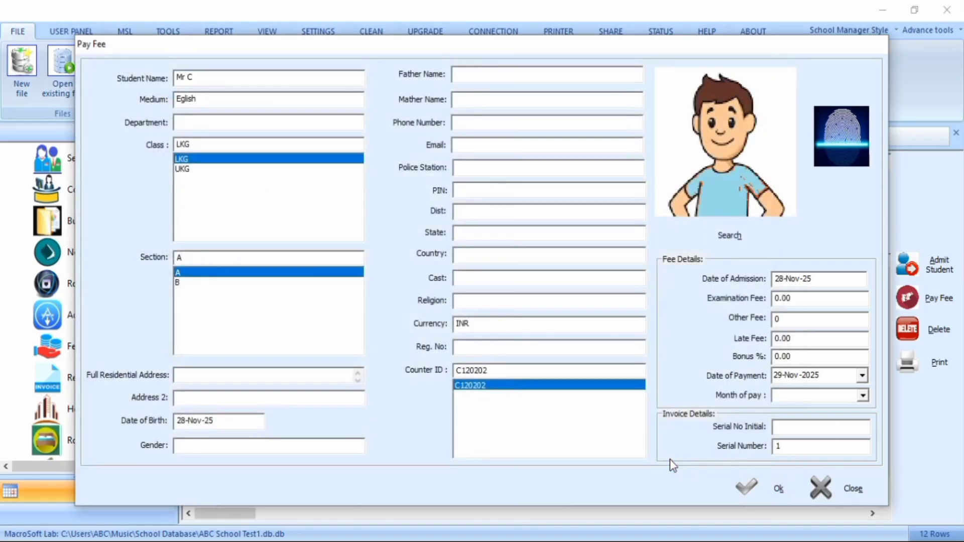
pyautogui.click(831, 496)
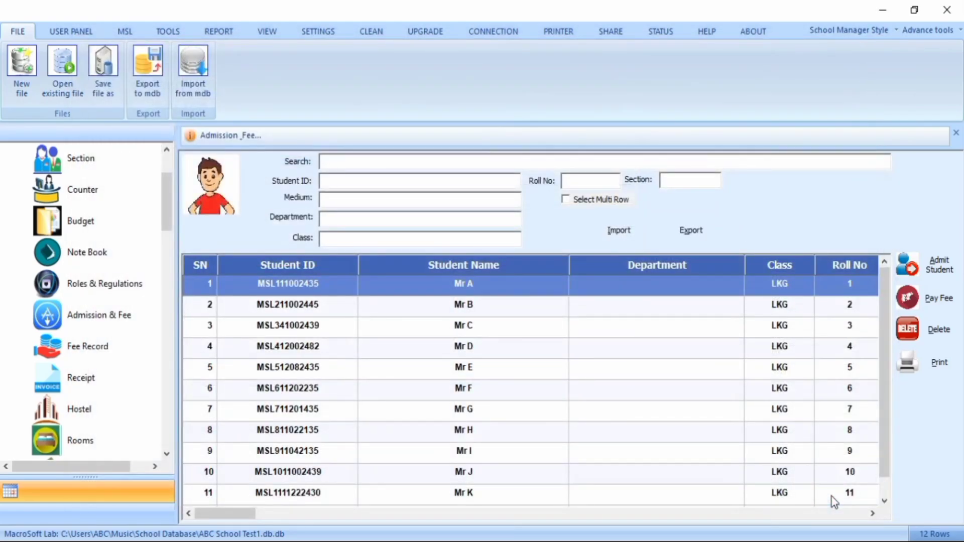
pyautogui.click(528, 333)
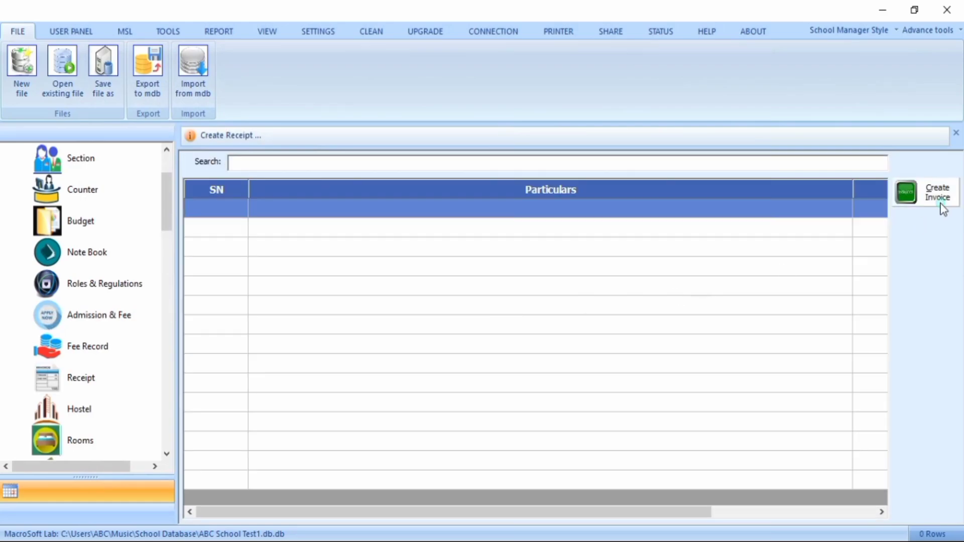
# Preview the first four students' photos in a new fee invoice, then switch to Word and look through the Class 1 Identity Card document
pyautogui.click(939, 203)
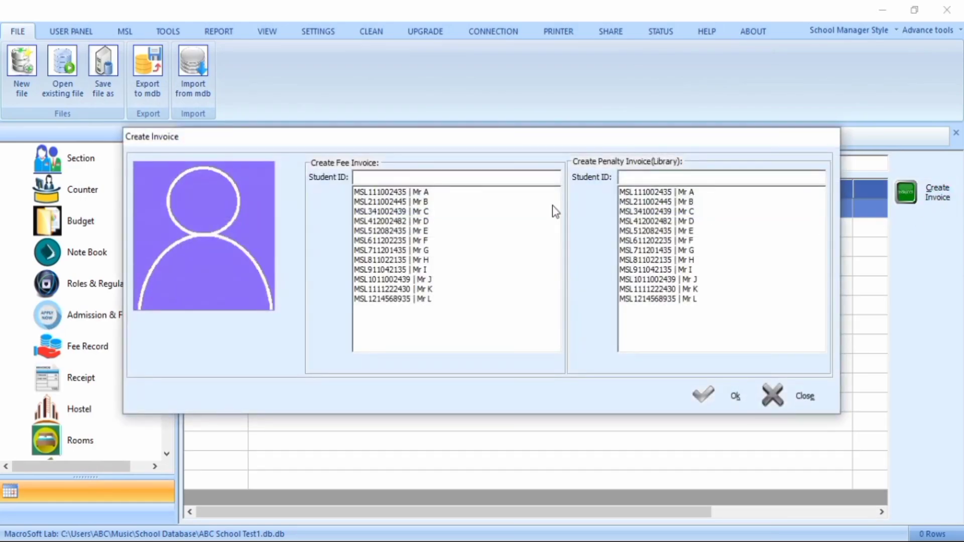
pyautogui.click(396, 191)
pyautogui.click(395, 201)
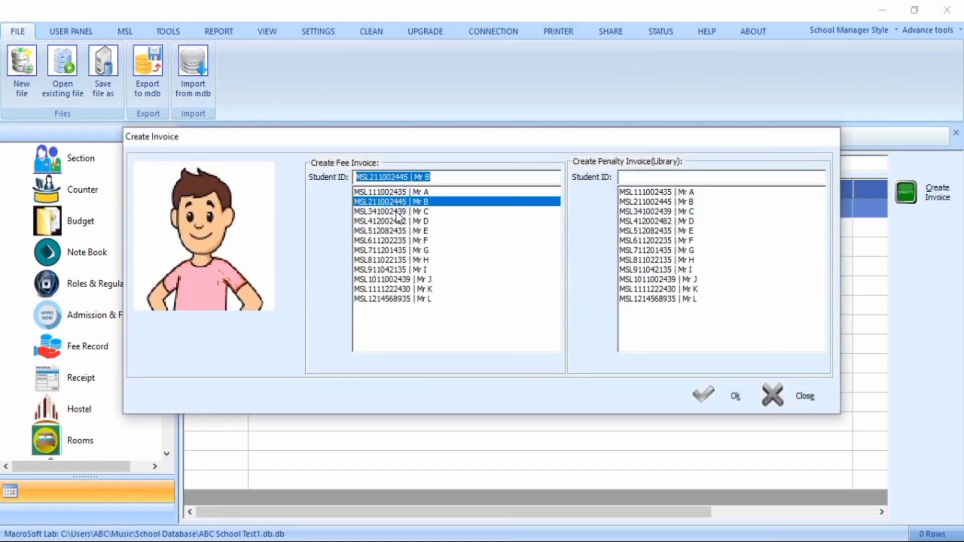
pyautogui.click(397, 213)
pyautogui.click(395, 222)
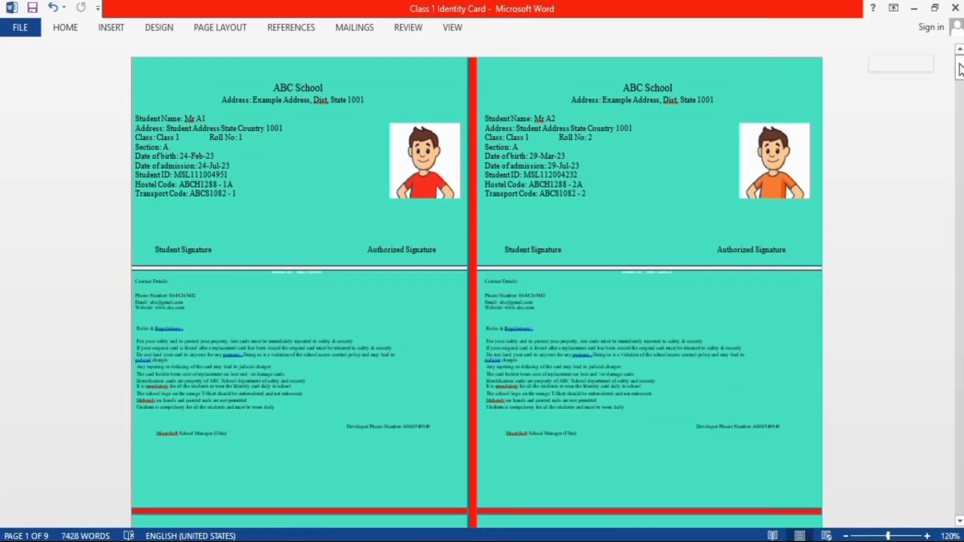
pyautogui.moveTo(960, 70); pyautogui.dragTo(960, 123)
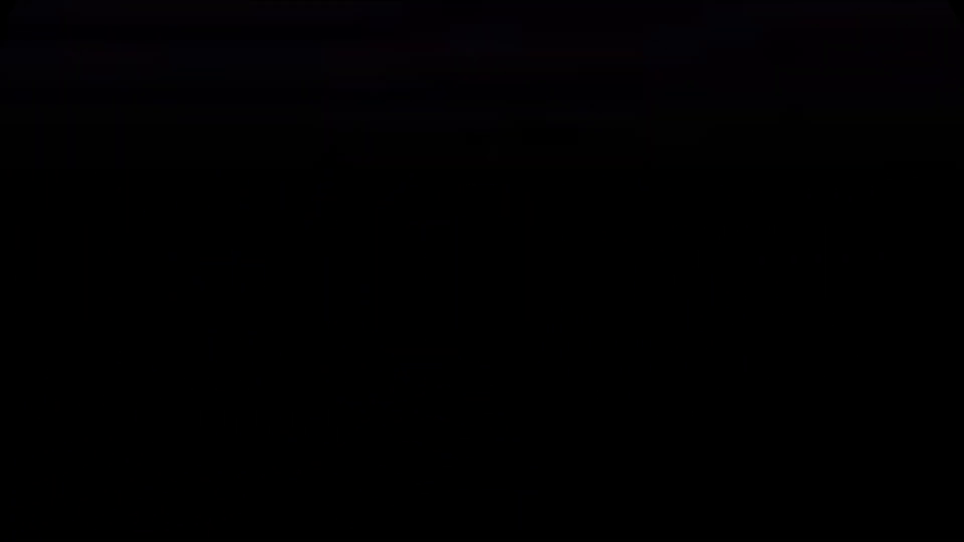